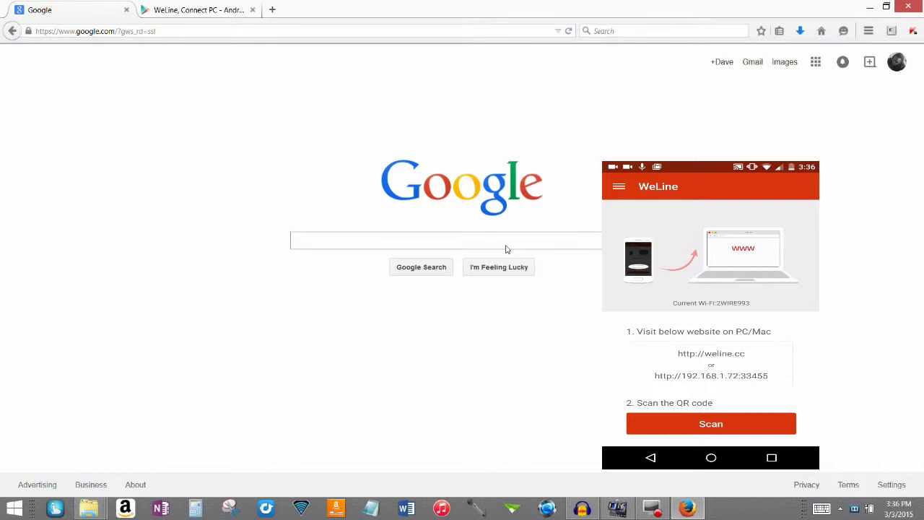
- Check WeLine's Play Store listing, highlighting its Android 4.0 and up requirement, then close that tab
click(144, 10)
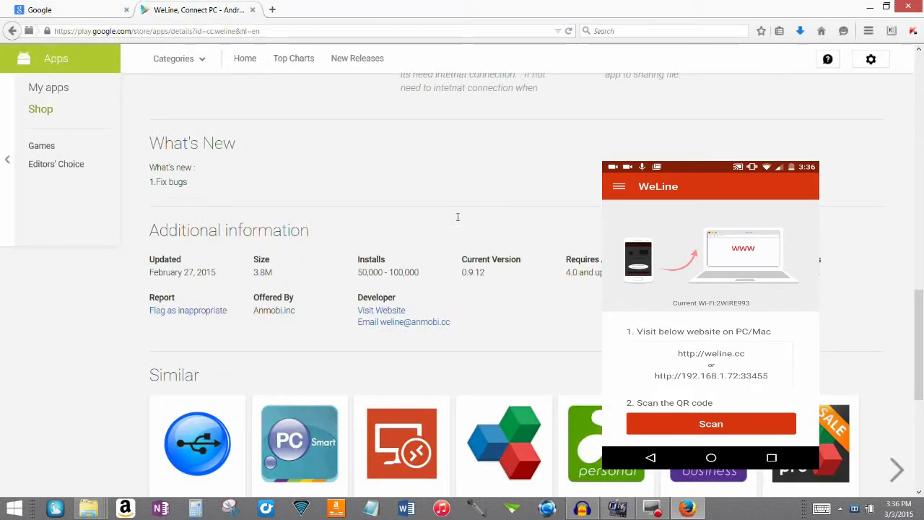
drag(457, 216, 493, 223)
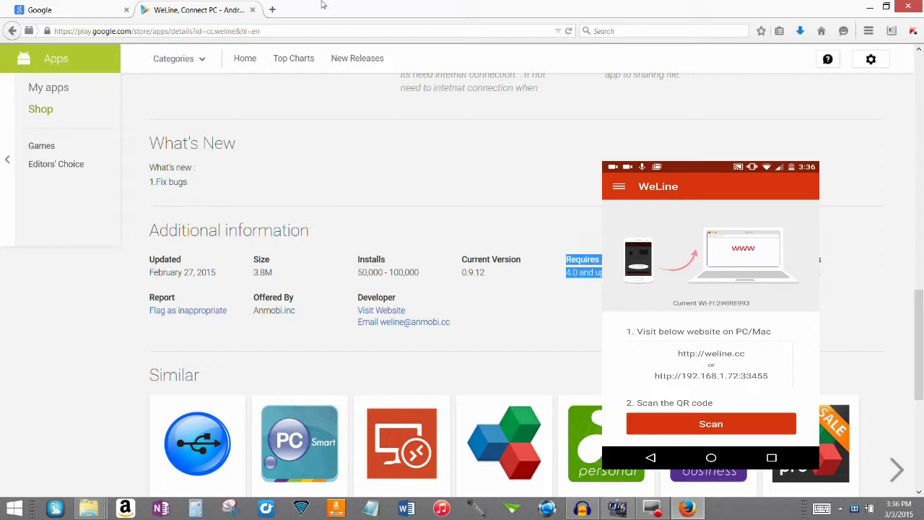
middle_click(205, 10)
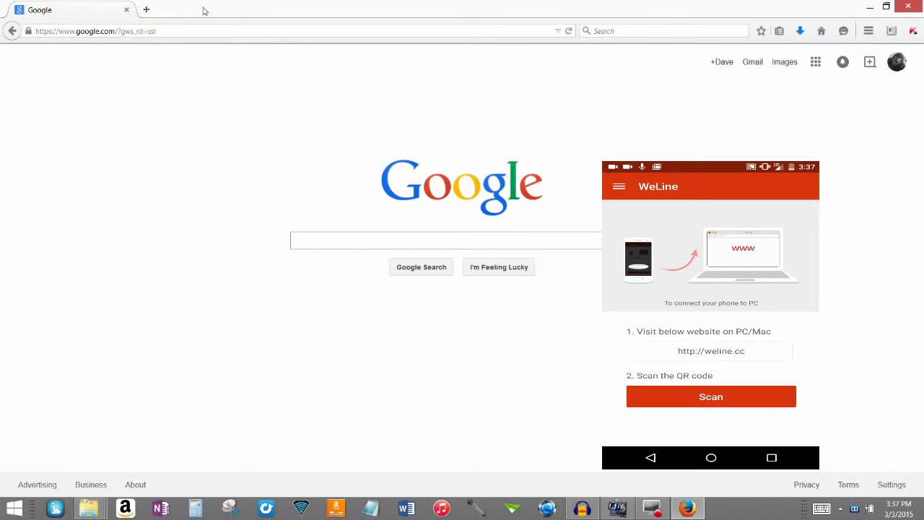
click(72, 31)
key(ctrl+a)
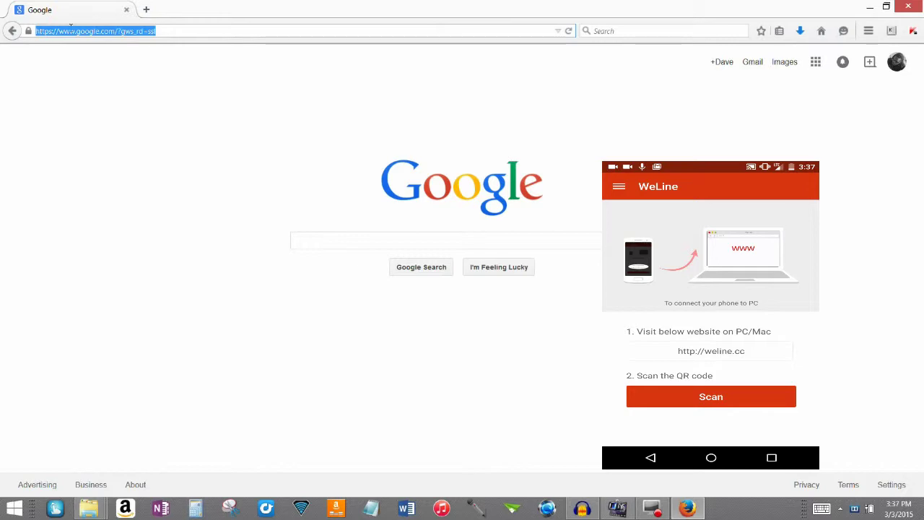
key(BackSpace)
text(http:)
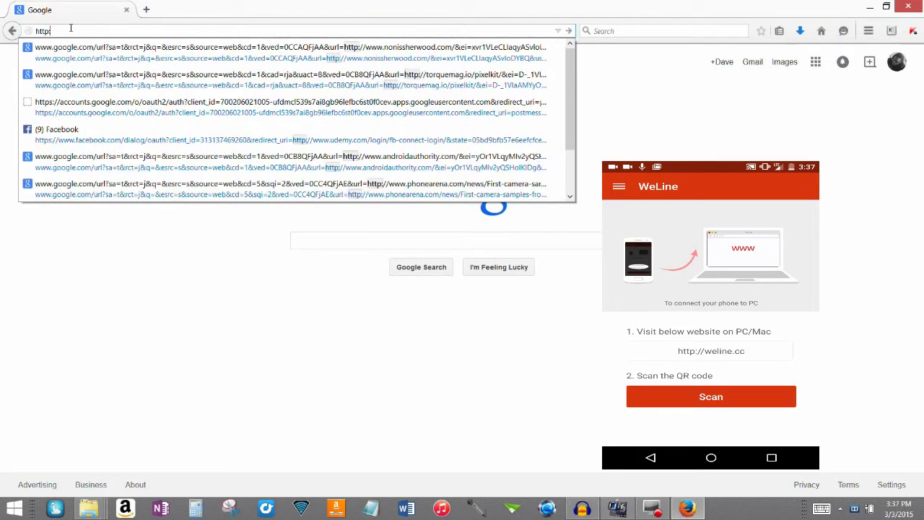
text(//)
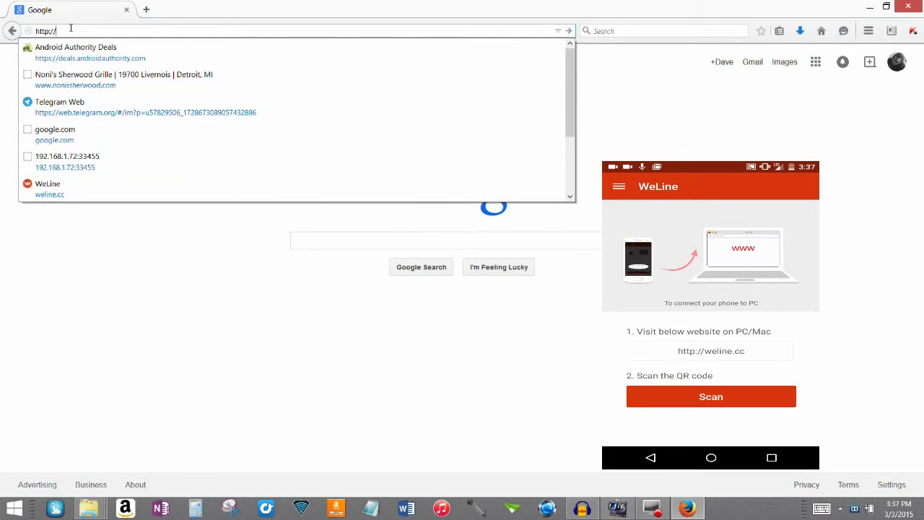
text(weline.cc/)
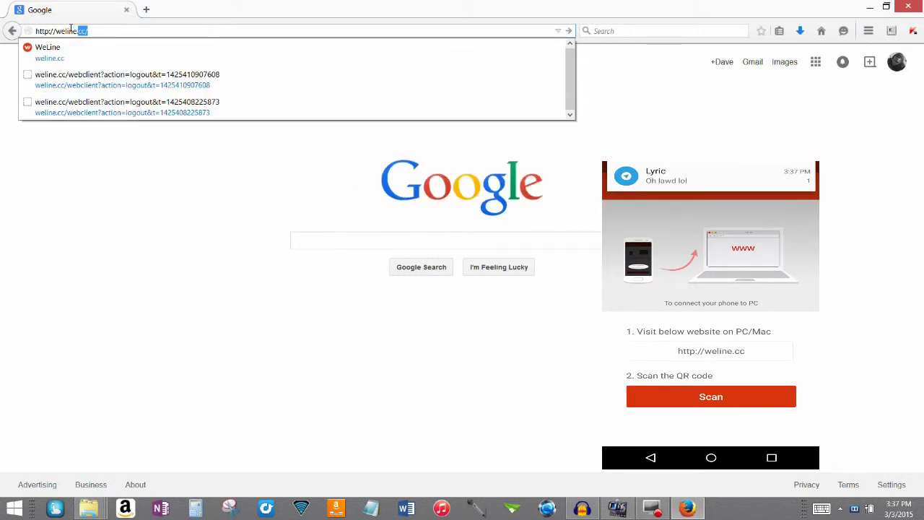
key(Return)
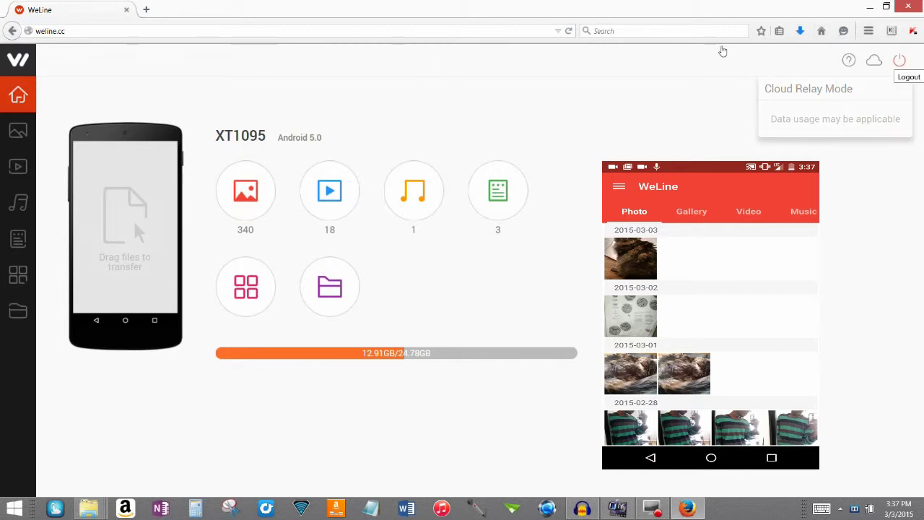
- Log out of the WeLine session and confirm quitting
click(899, 60)
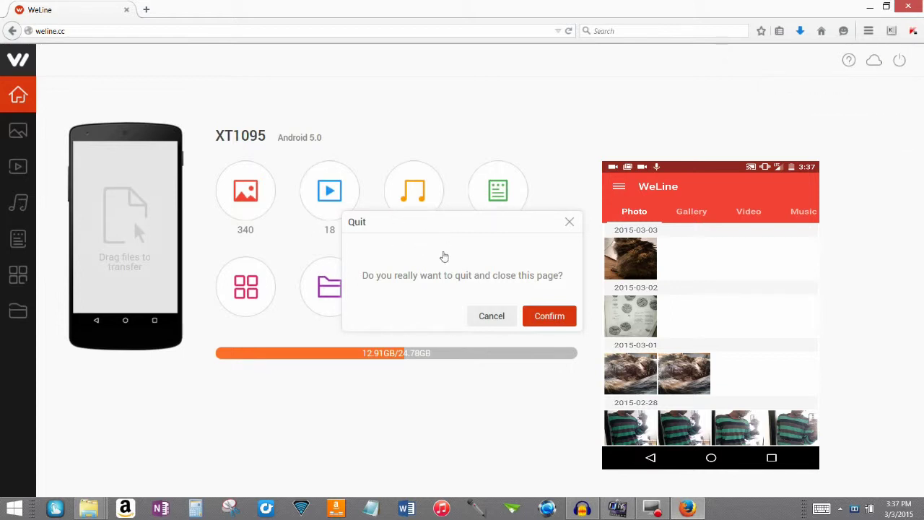
key(Return)
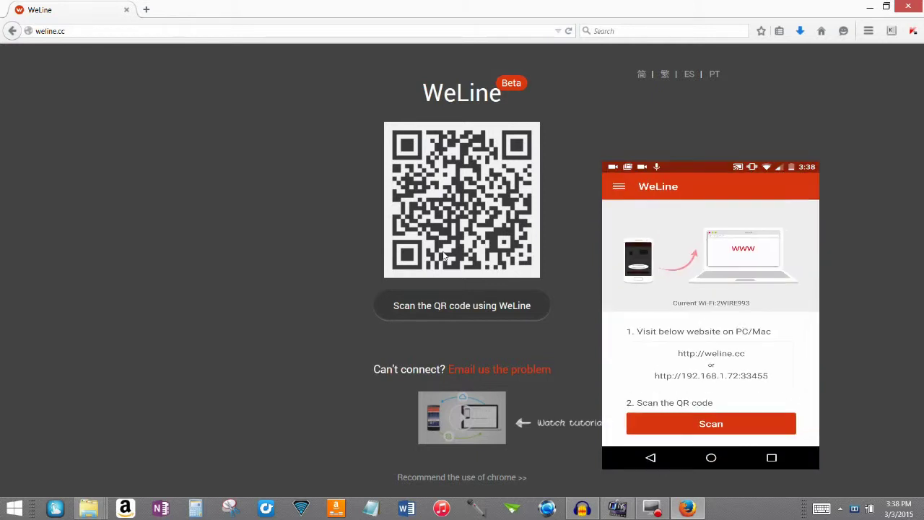
click(404, 26)
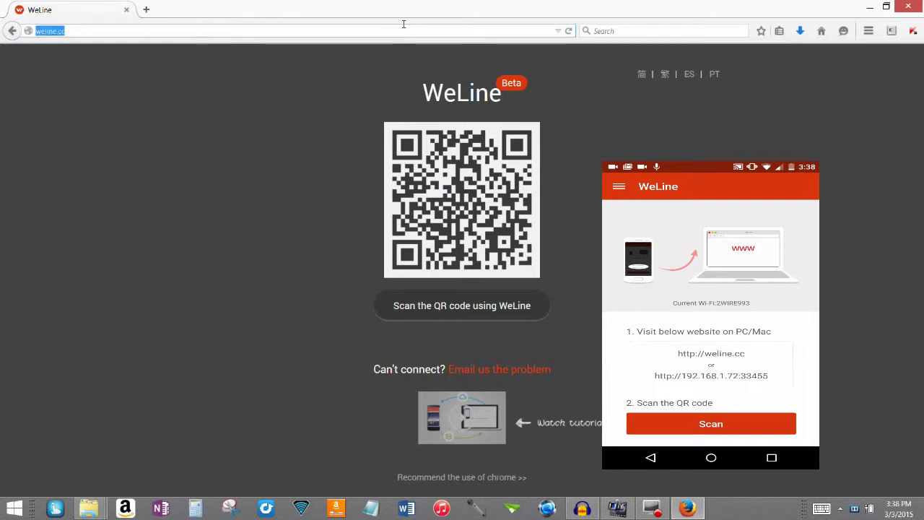
text(http)
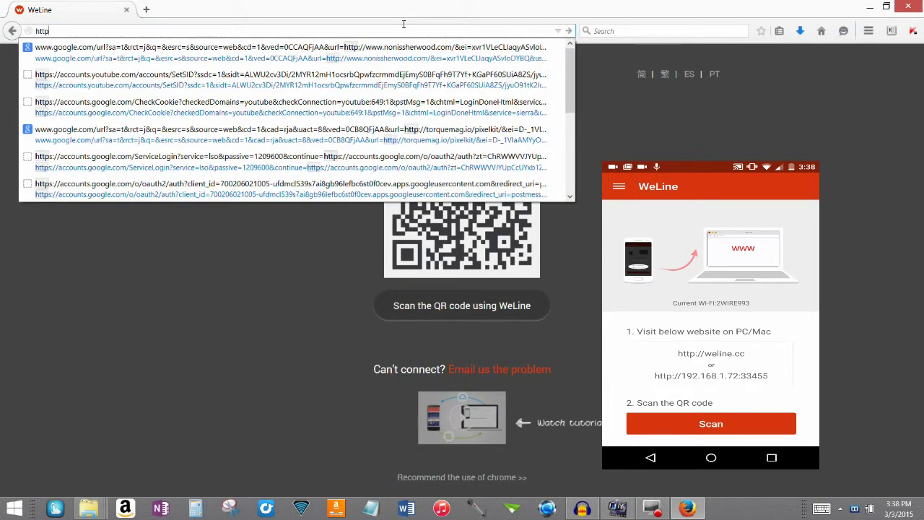
text(://)
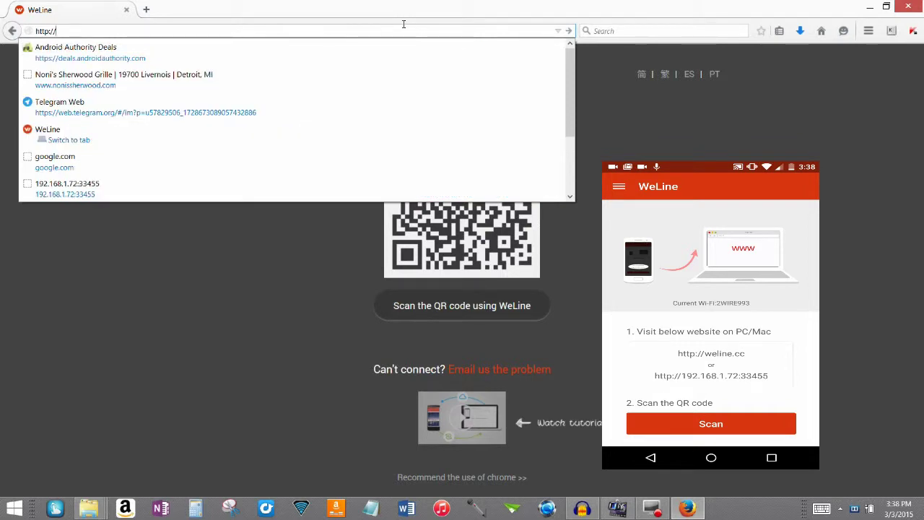
text(192.1)
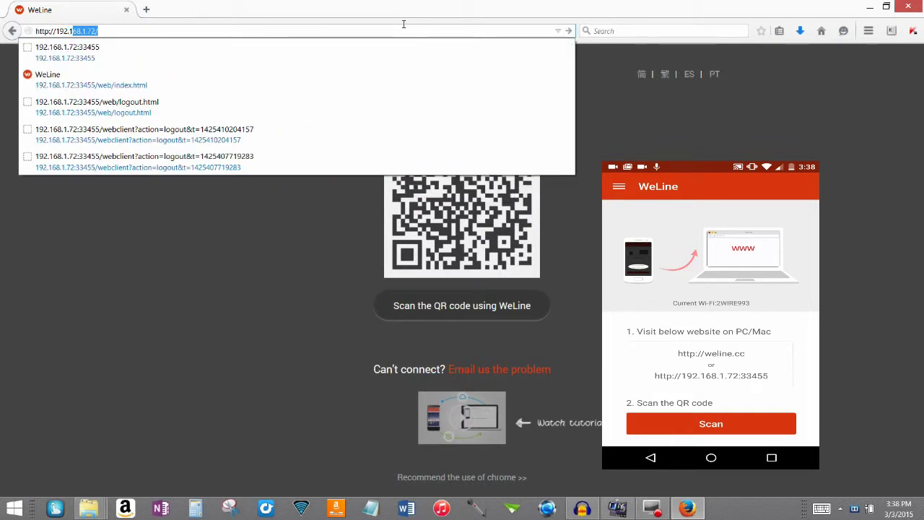
text(68.1.72:3345)
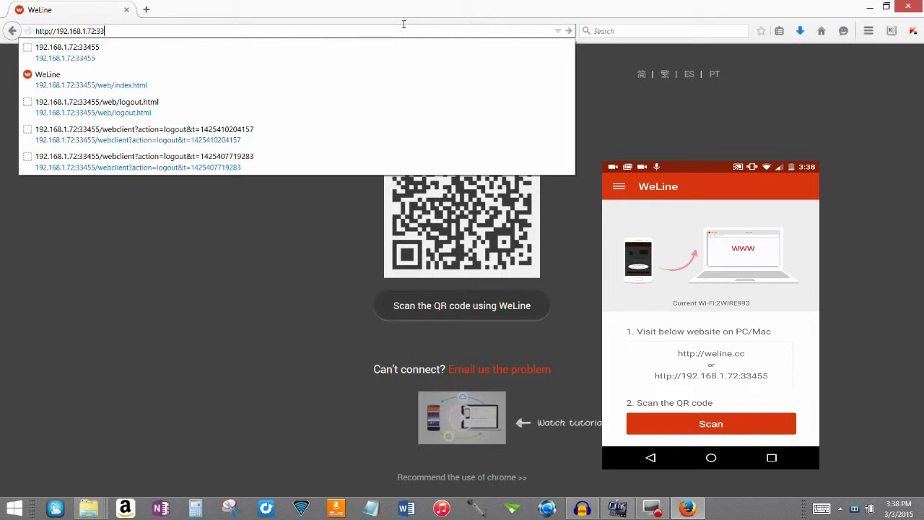
text(5)
key(Return)
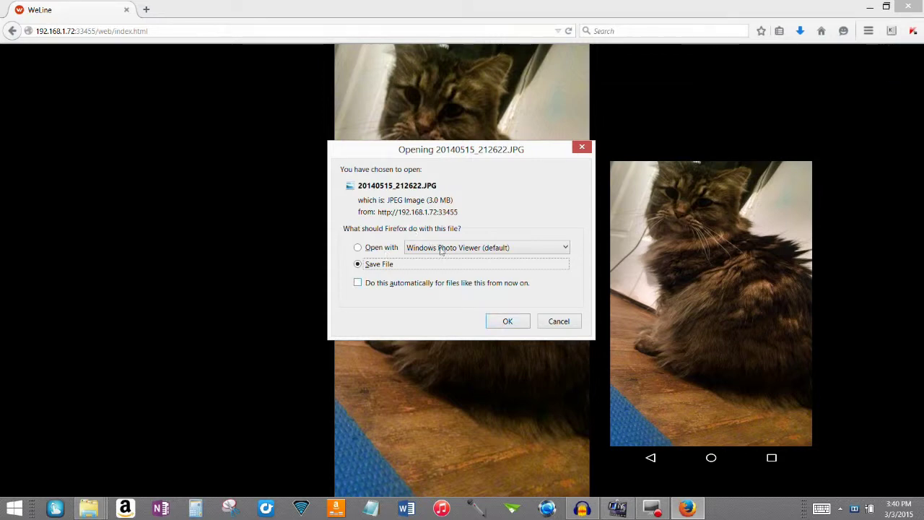
- Finish with the cat photo's save prompt, returning to the XT1095 dashboard
key(Escape)
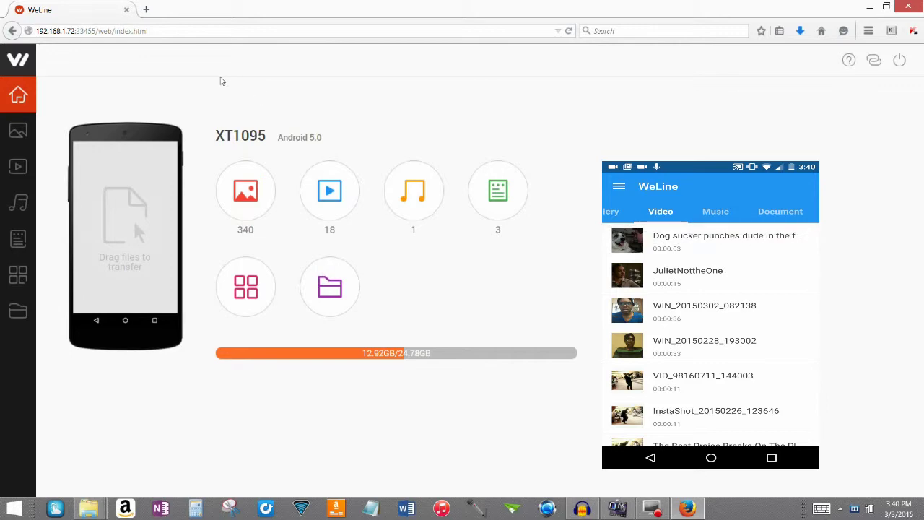
- Show the phone's videos and tick the VID_98160711_144003 thumbnail
click(18, 166)
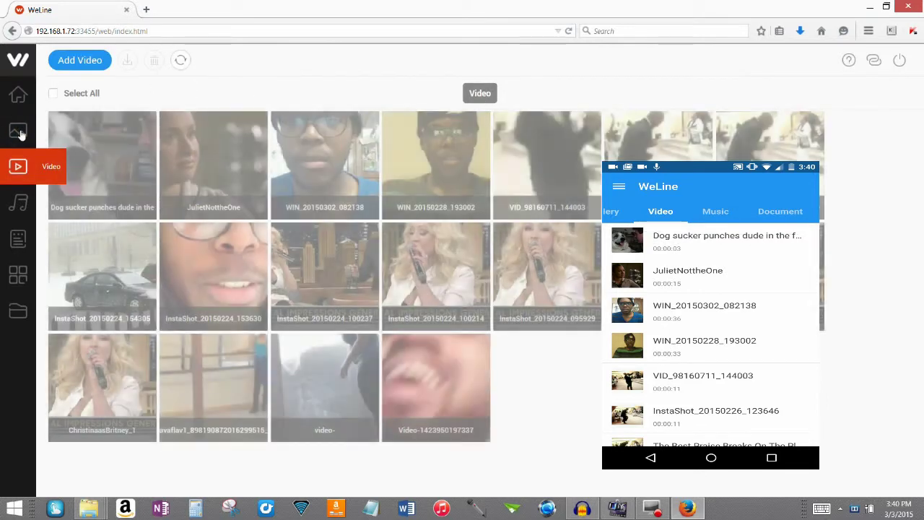
mouse_move(101, 128)
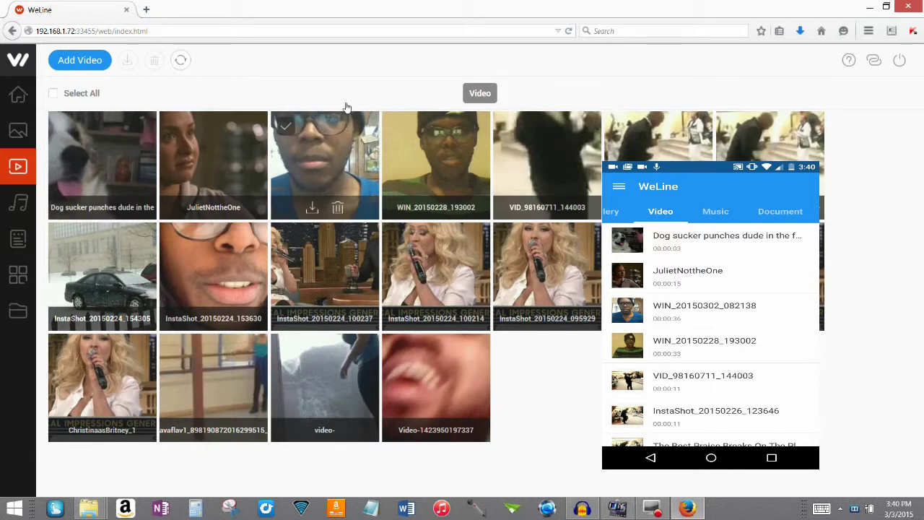
mouse_move(473, 128)
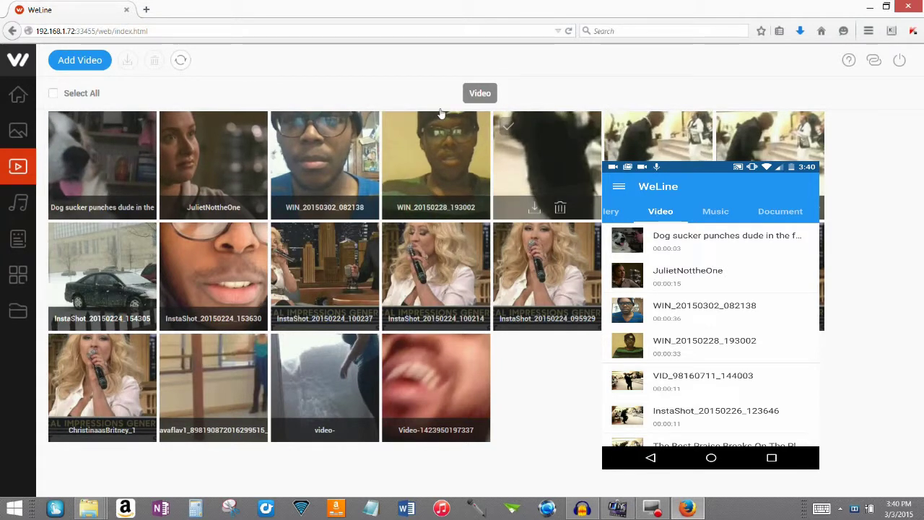
click(509, 127)
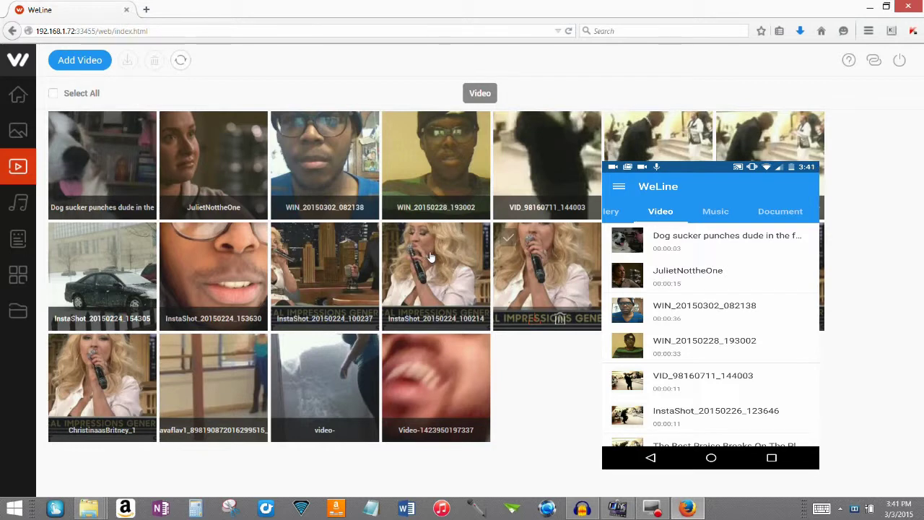
- Download InstaShot_20150224_095929.mp4 to the PC, then switch to the Music list
click(508, 236)
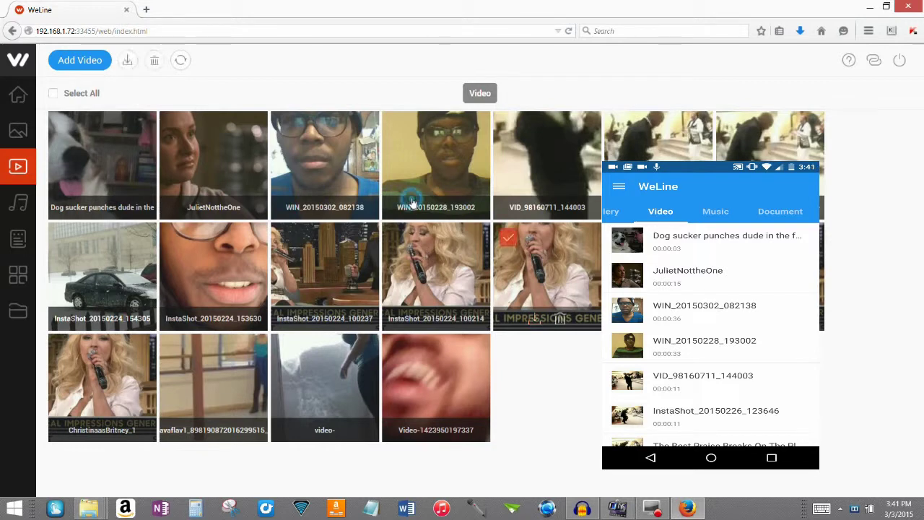
click(429, 260)
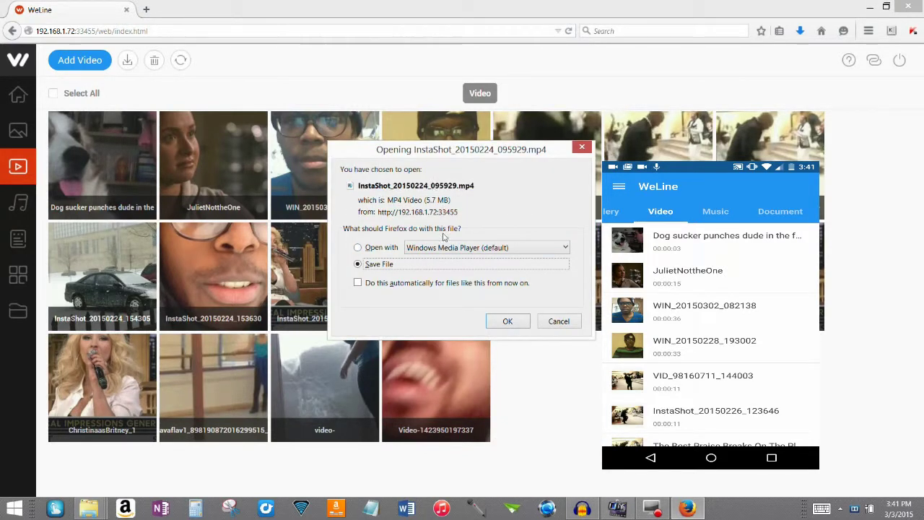
key(Return)
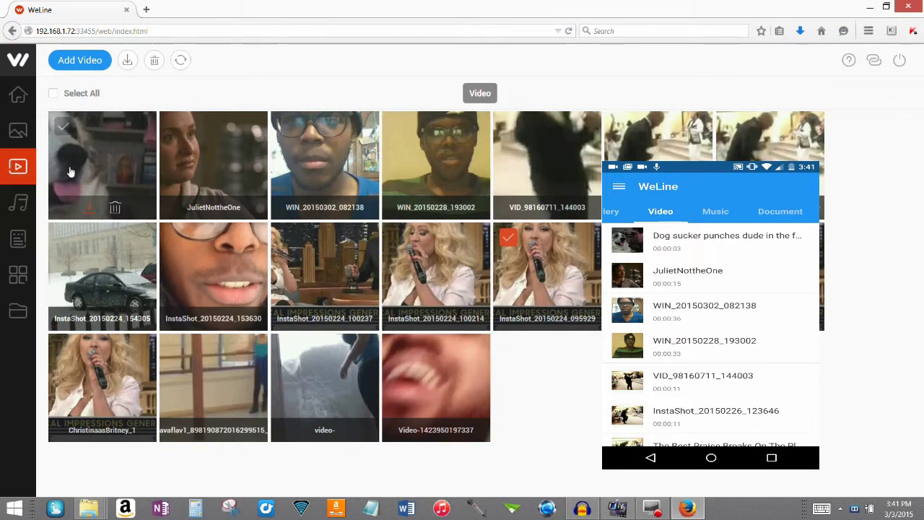
click(18, 203)
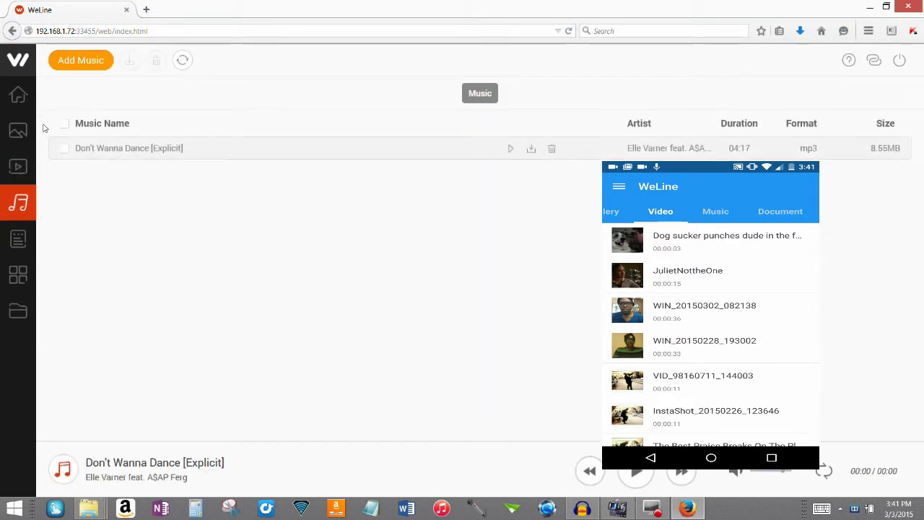
- Start downloading the song Don't Wanna Dance [Explicit], then cancel Firefox's prompt
click(64, 123)
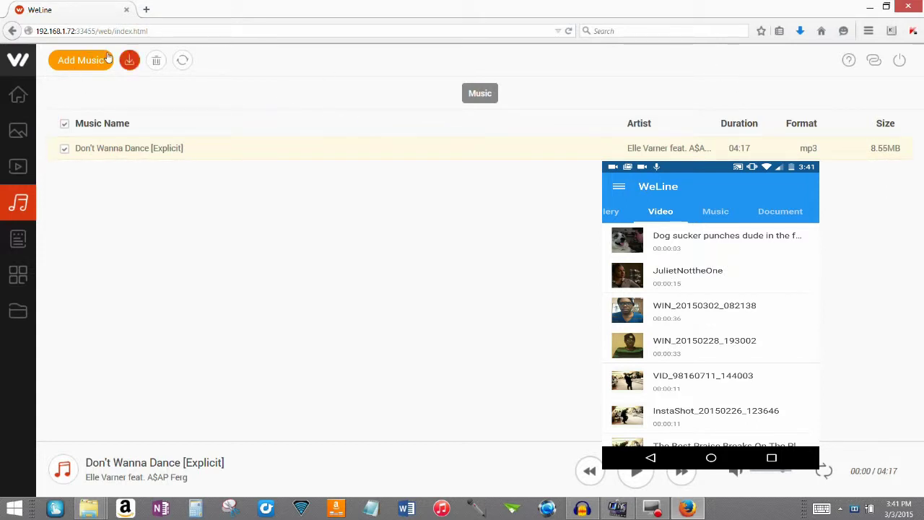
click(129, 60)
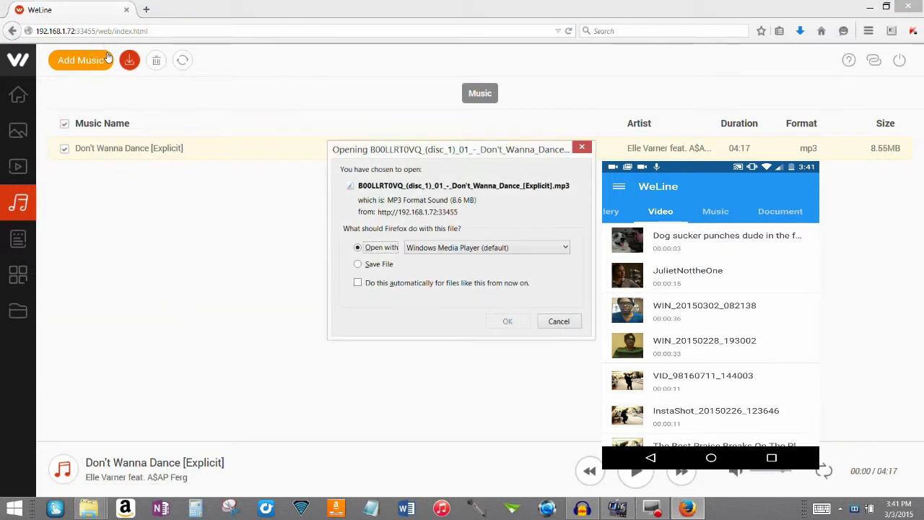
key(Escape)
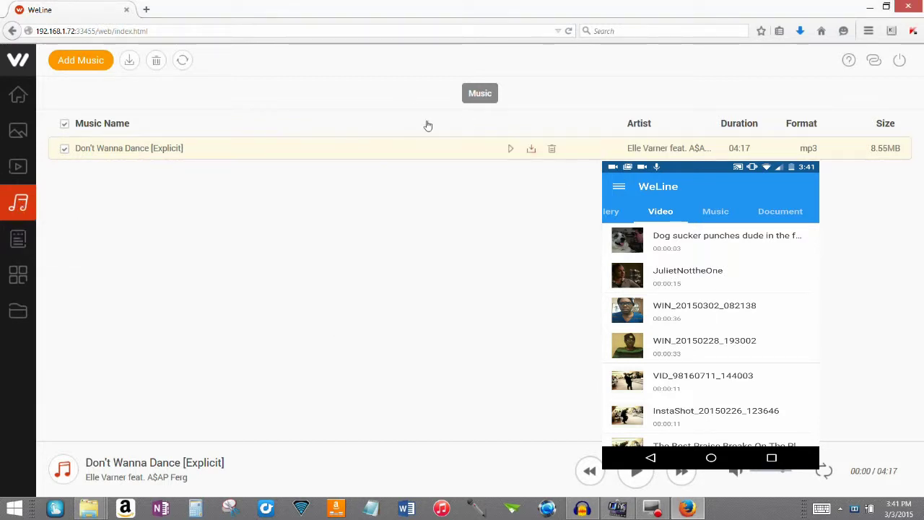
- Browse the phone's Document and Application sections
click(18, 238)
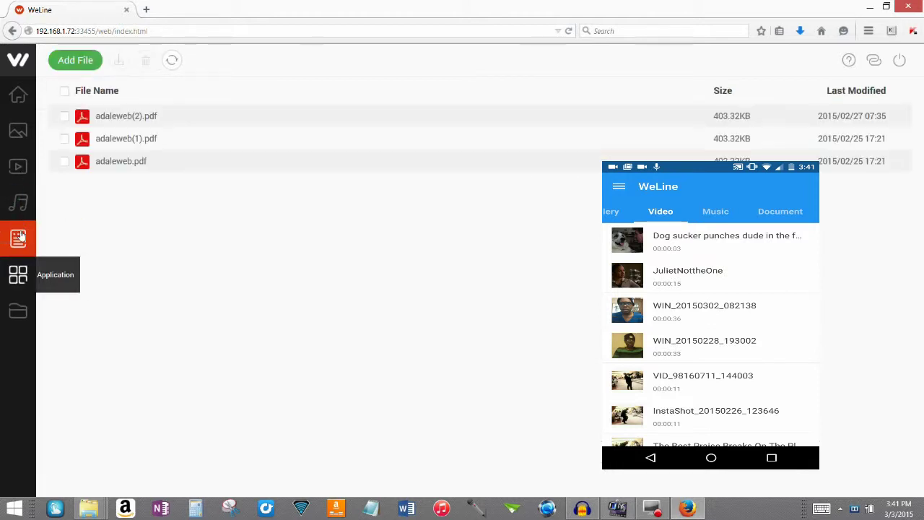
click(18, 274)
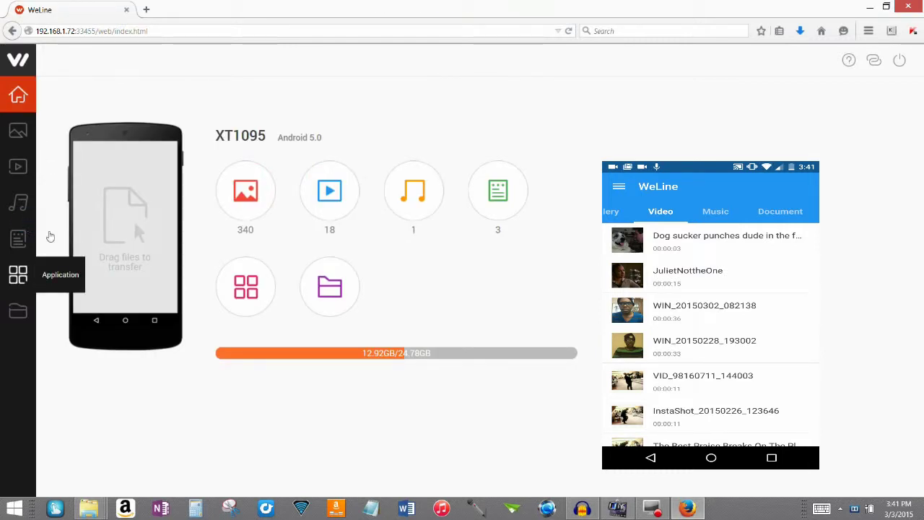
click(18, 275)
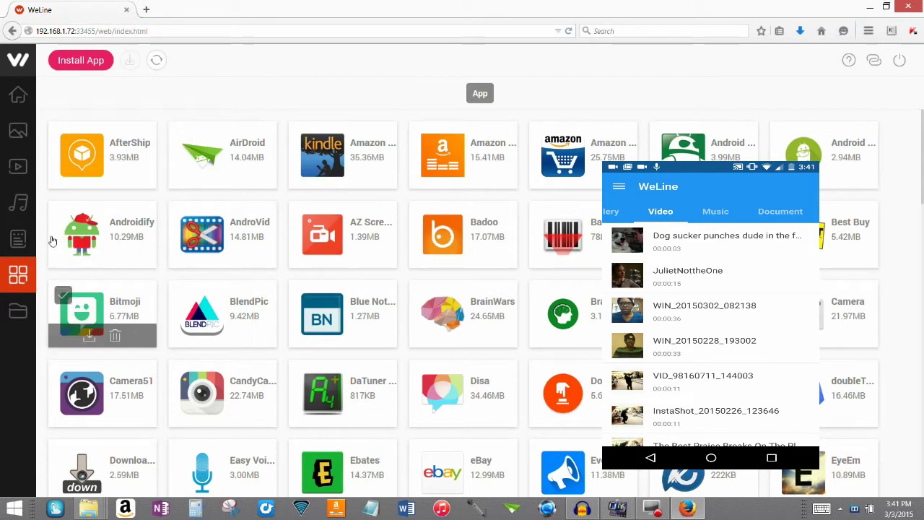
click(18, 311)
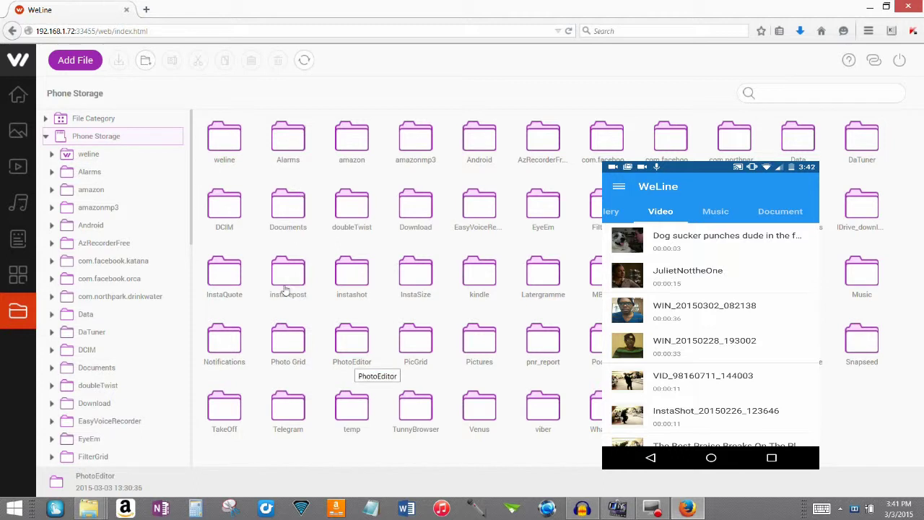
scroll(65, 224, down, 5)
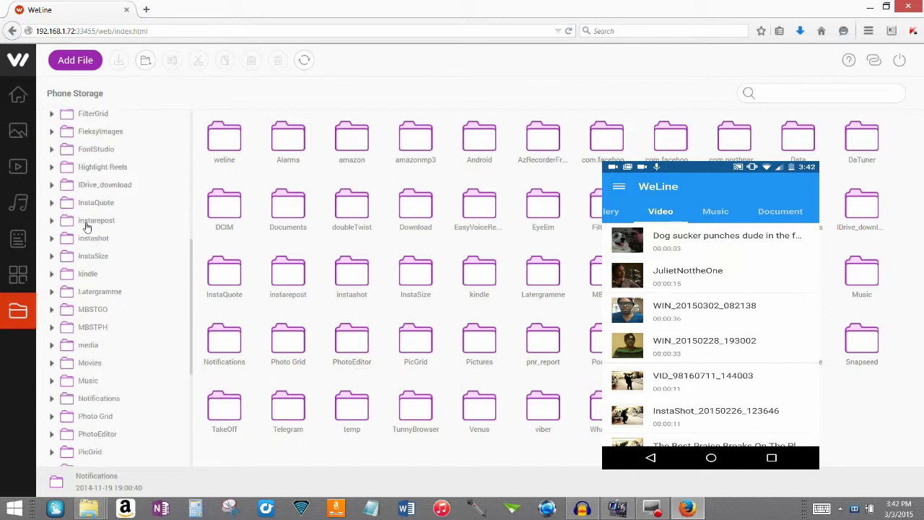
scroll(86, 227, down, 5)
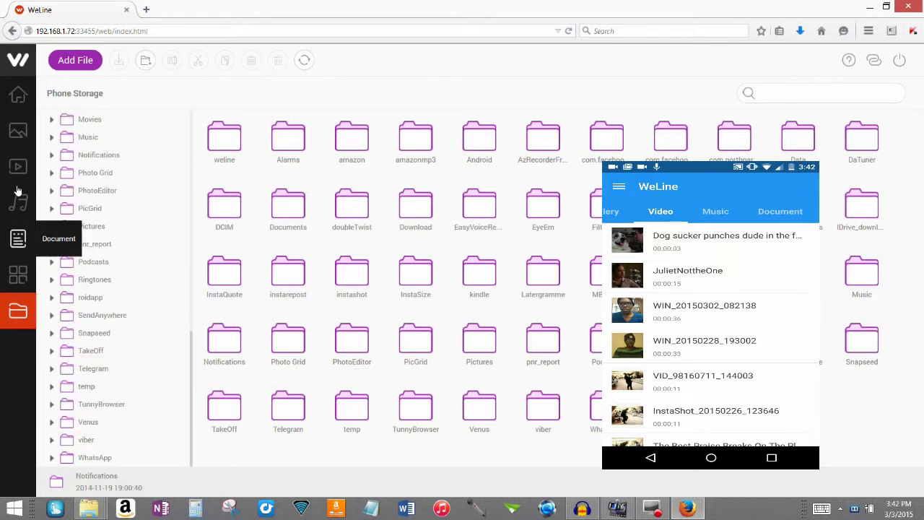
click(18, 94)
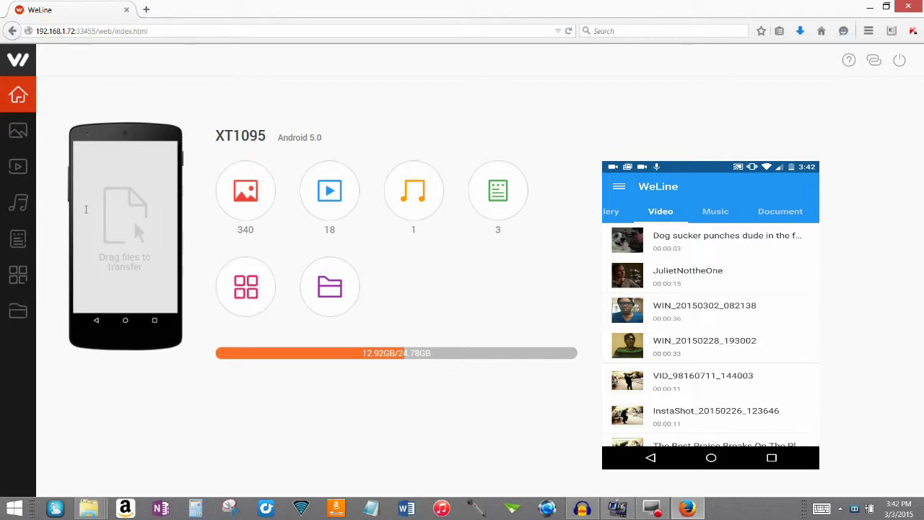
- Drag the dog video from the To be Gif folder onto the WeLine phone to upload it
mouse_move(89, 509)
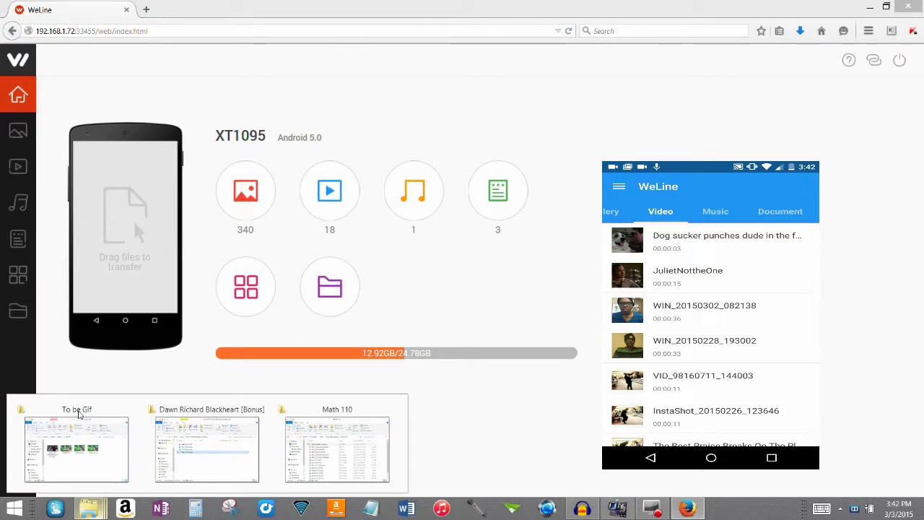
click(80, 413)
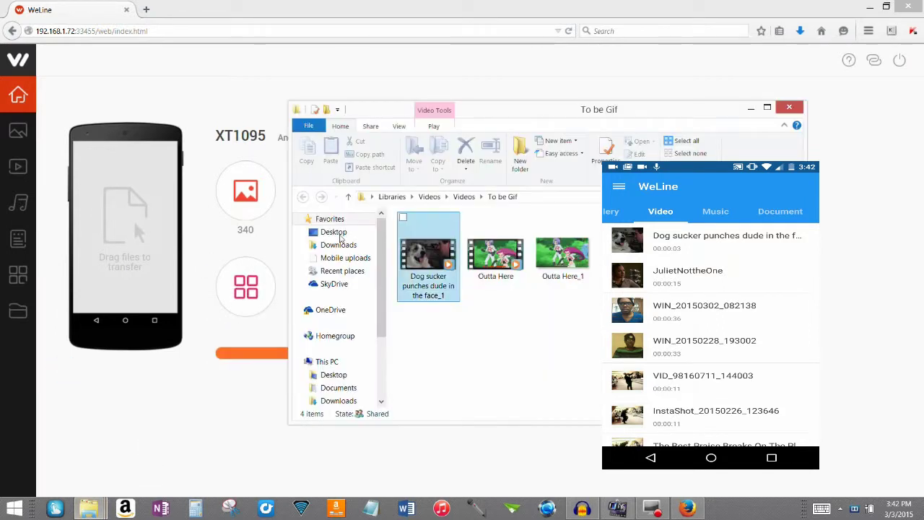
drag(429, 253, 109, 195)
click(186, 356)
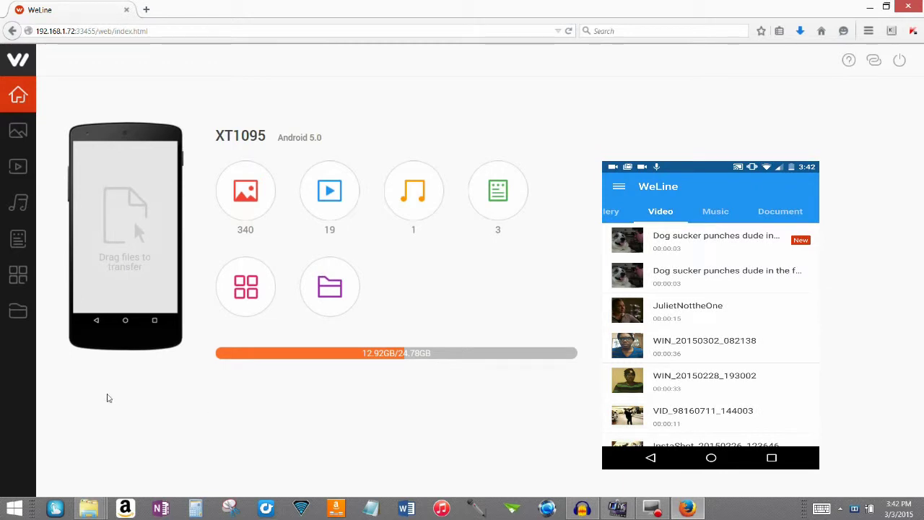
- Drag the Tide track from the Dawn Richard Blackheart [Bonus] folder onto WeLine's phone
click(88, 508)
click(206, 448)
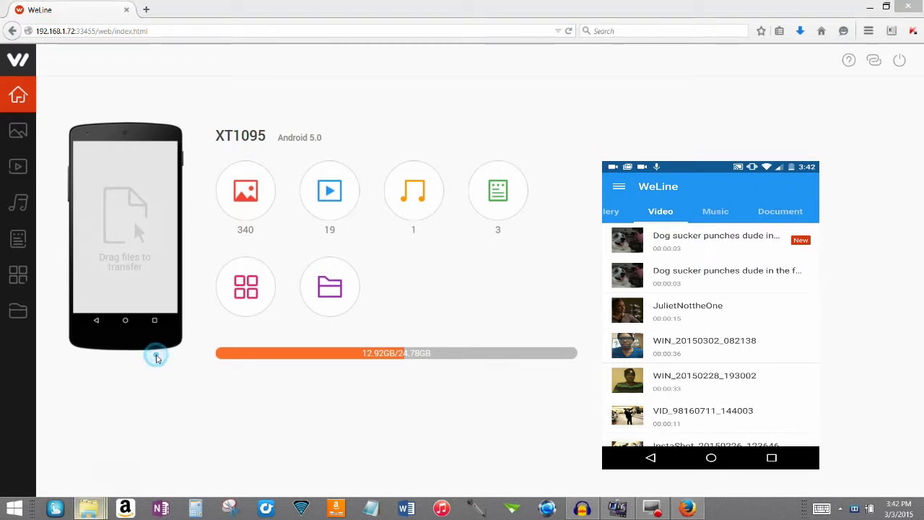
drag(368, 235, 144, 231)
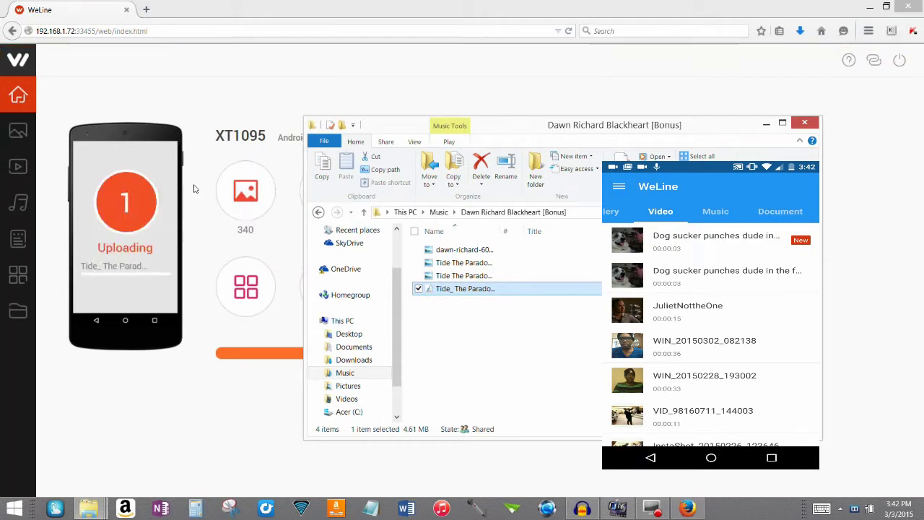
click(126, 348)
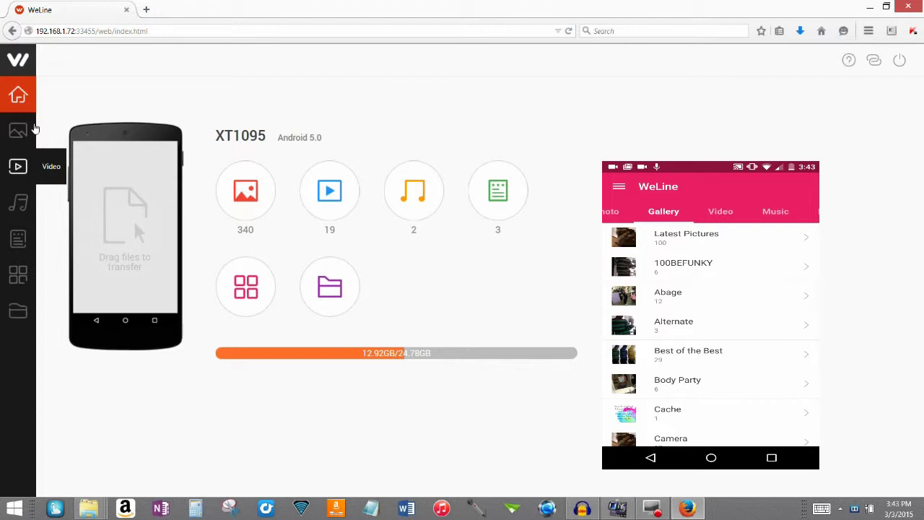
- Browse the phone's Music, Document, Application, File, Photo and Video sections in the sidebar
click(18, 203)
click(18, 236)
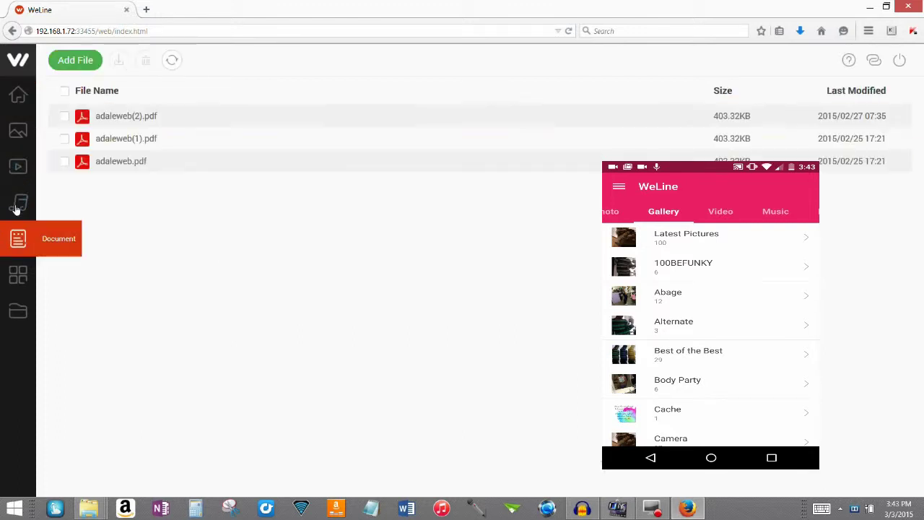
click(18, 274)
click(18, 310)
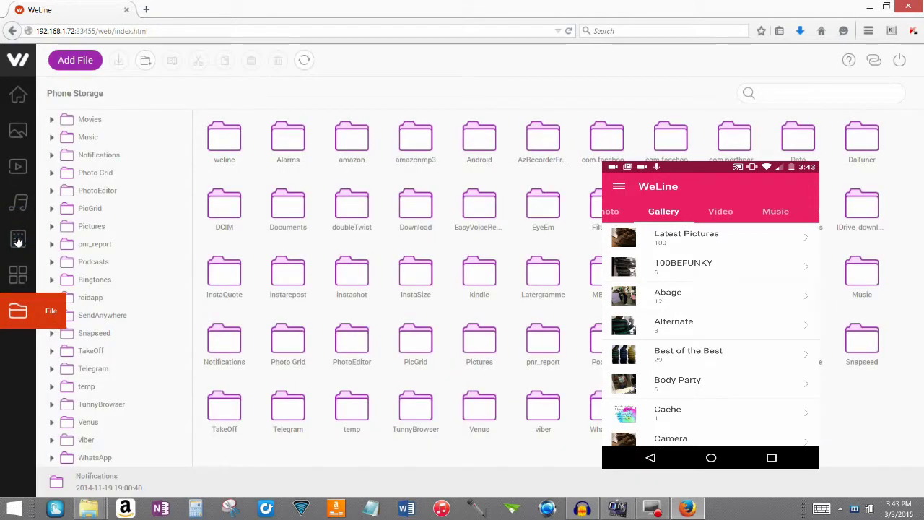
click(18, 130)
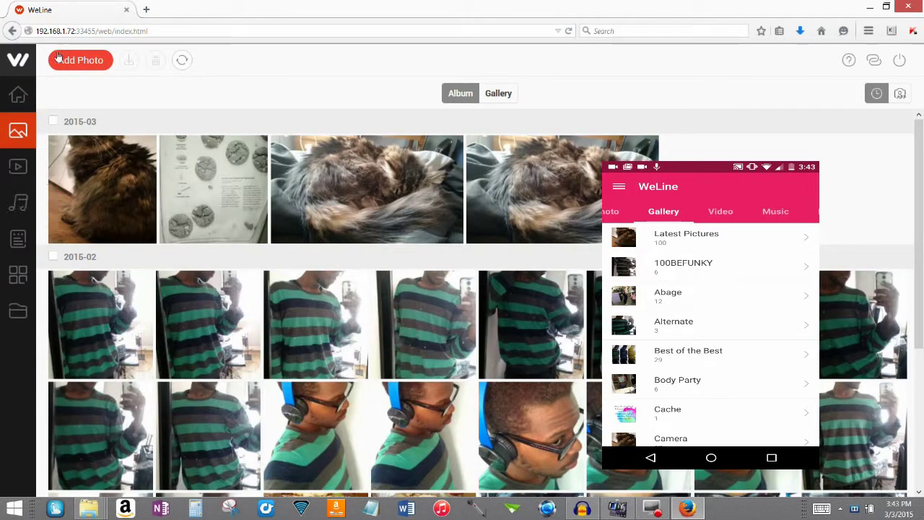
click(18, 166)
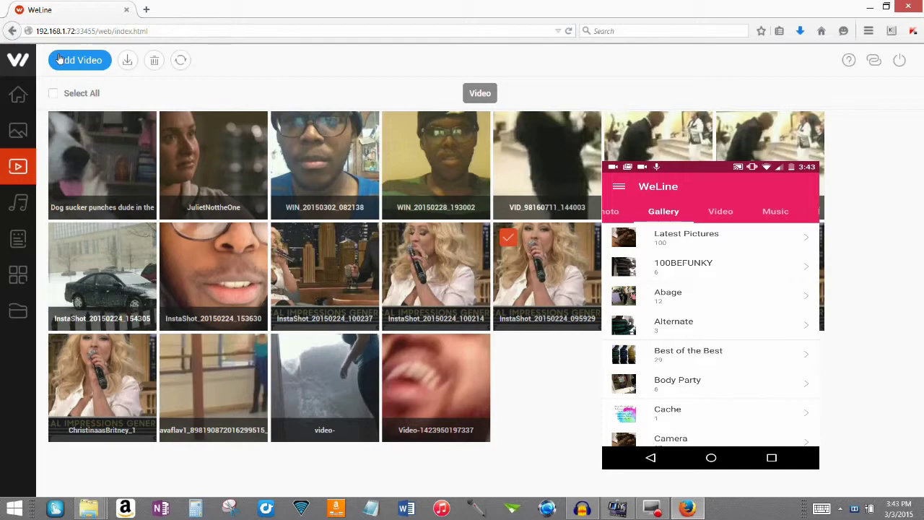
click(18, 130)
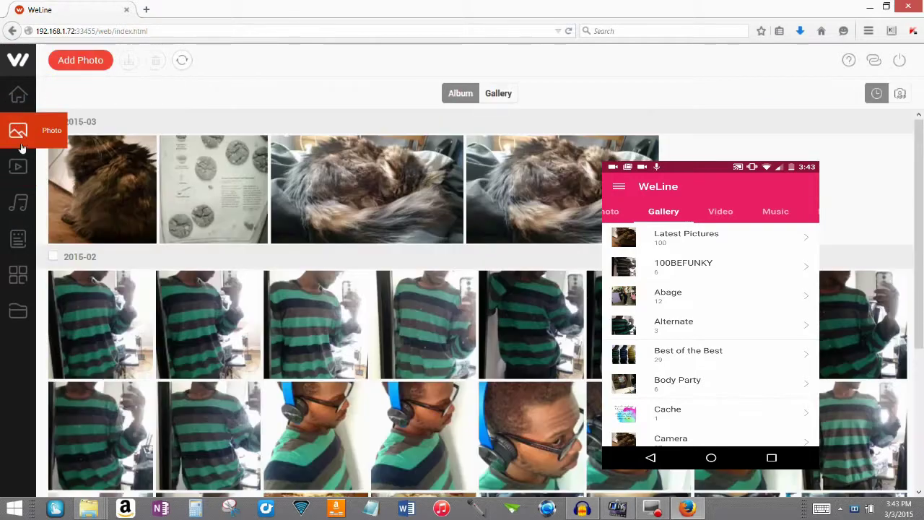
click(18, 202)
- Upload the Outta Here video from the PC into the phone's Video section
click(18, 166)
click(70, 57)
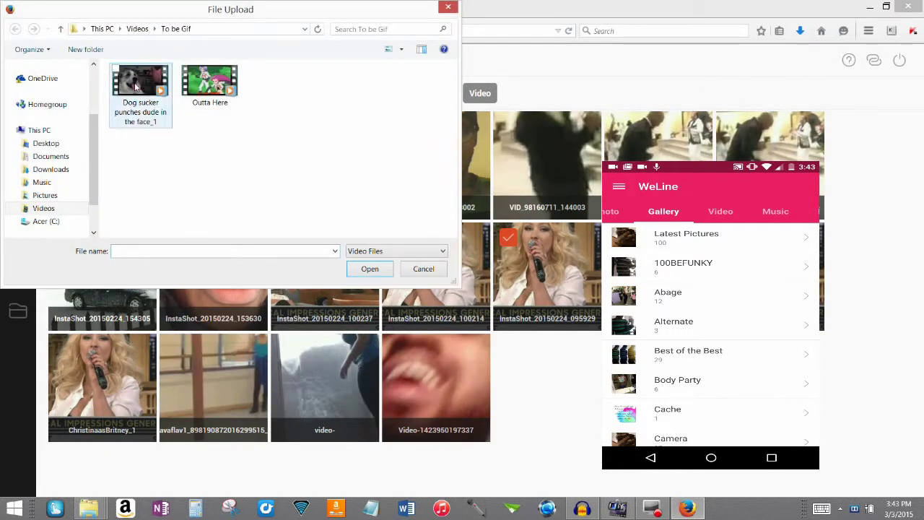
click(135, 86)
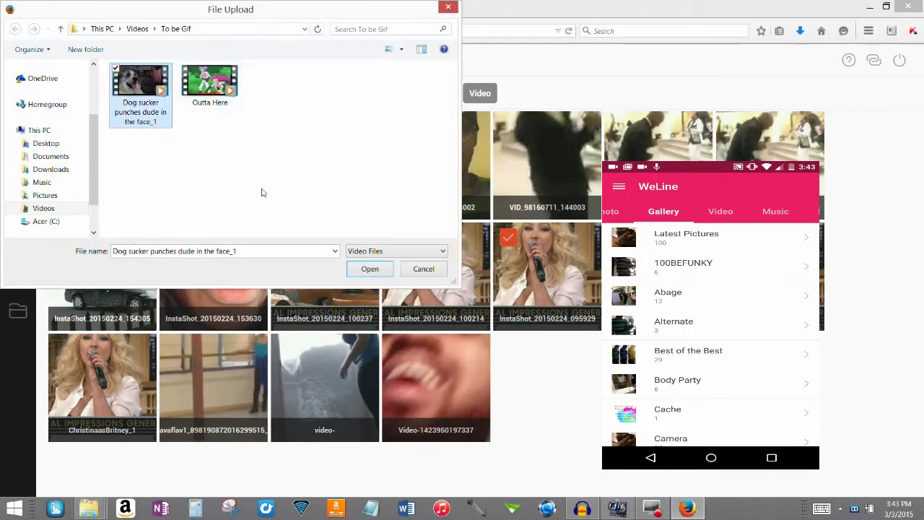
click(208, 88)
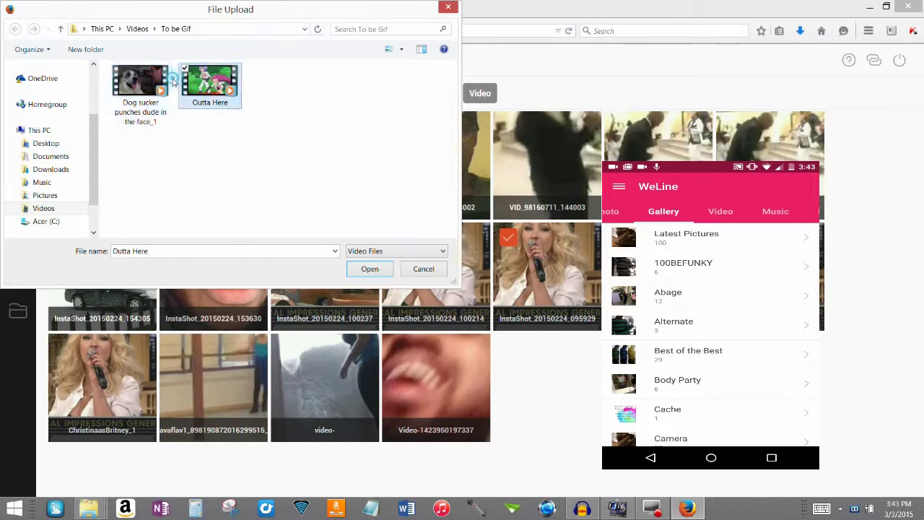
key(Return)
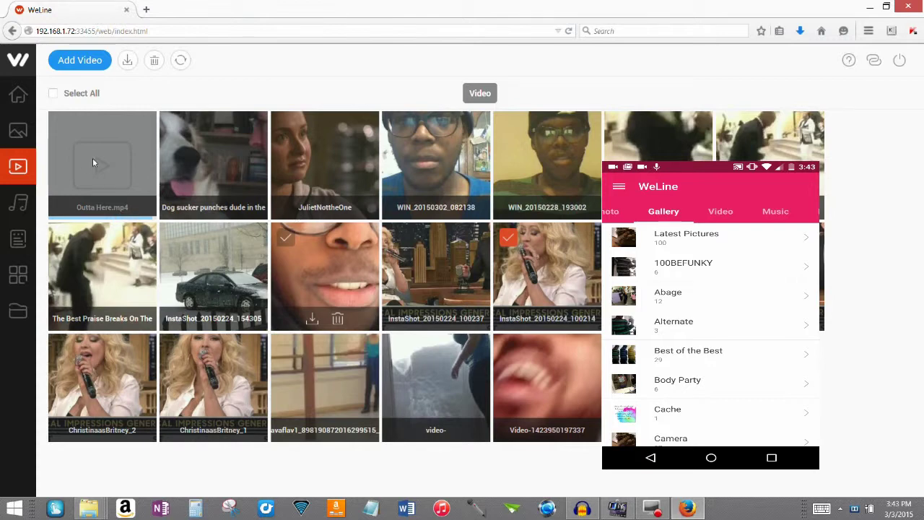
mouse_move(92, 163)
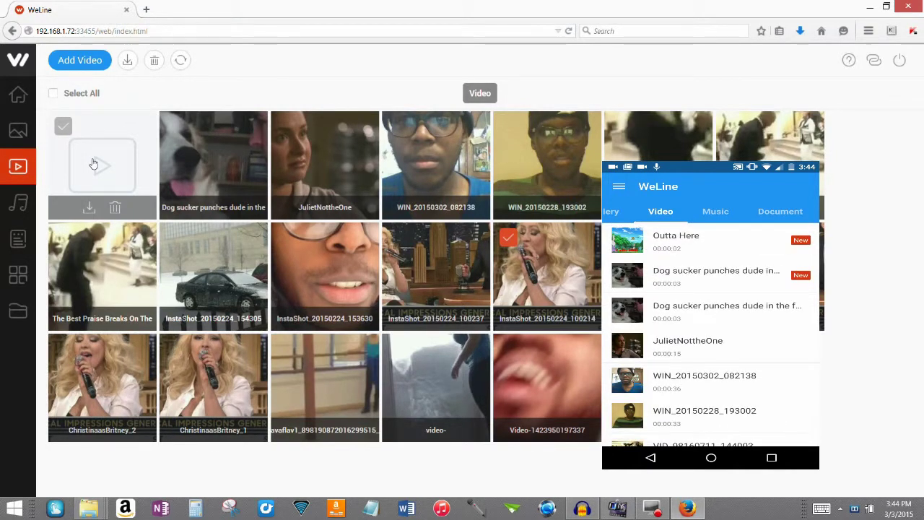
- Go from the overview through Application, File and Music to the photo album grouped from 2015-03
click(18, 92)
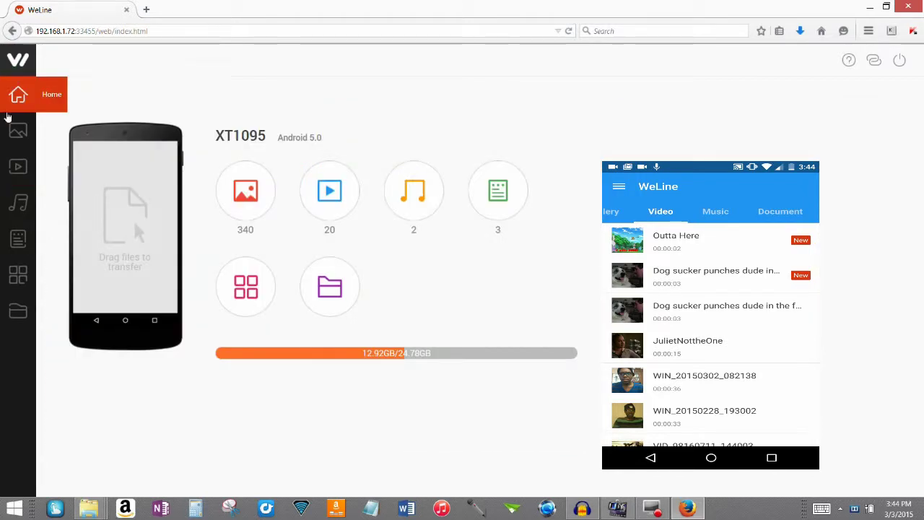
click(18, 274)
click(18, 310)
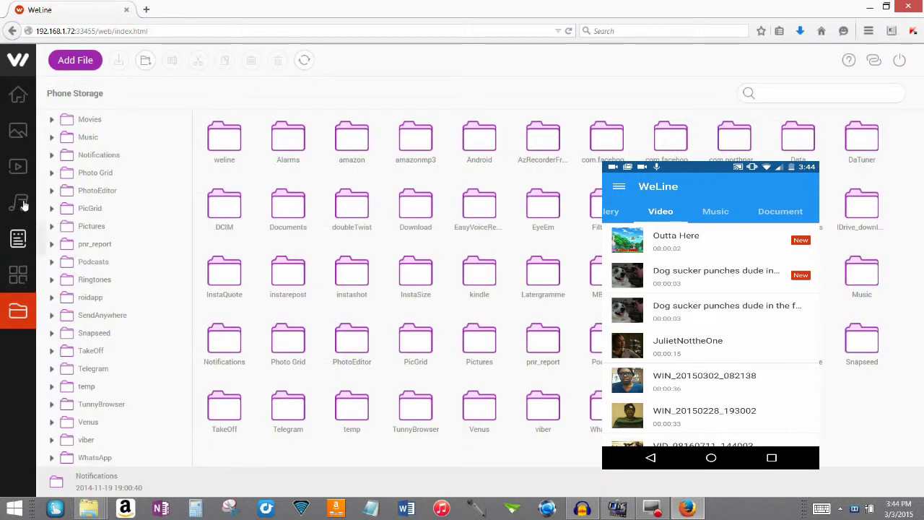
click(20, 200)
click(18, 130)
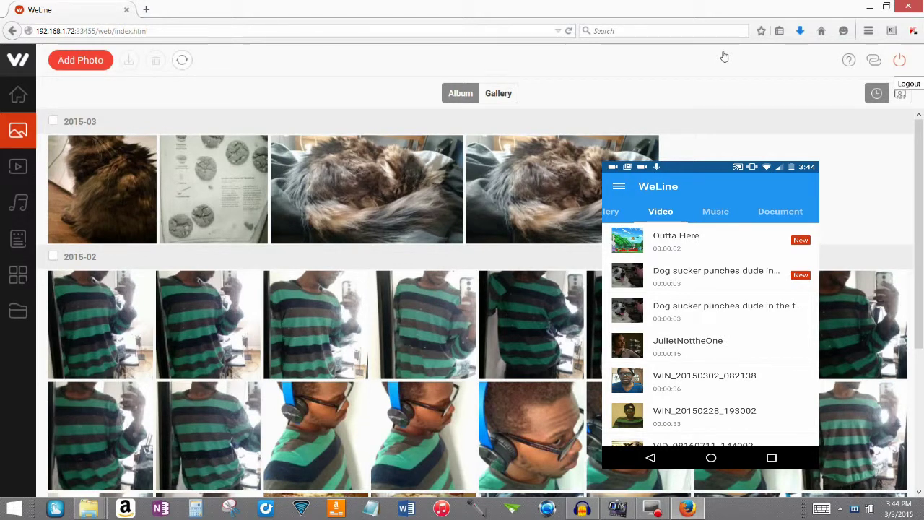
- Log out of the WeLine phone session and confirm quitting to close the page
click(899, 60)
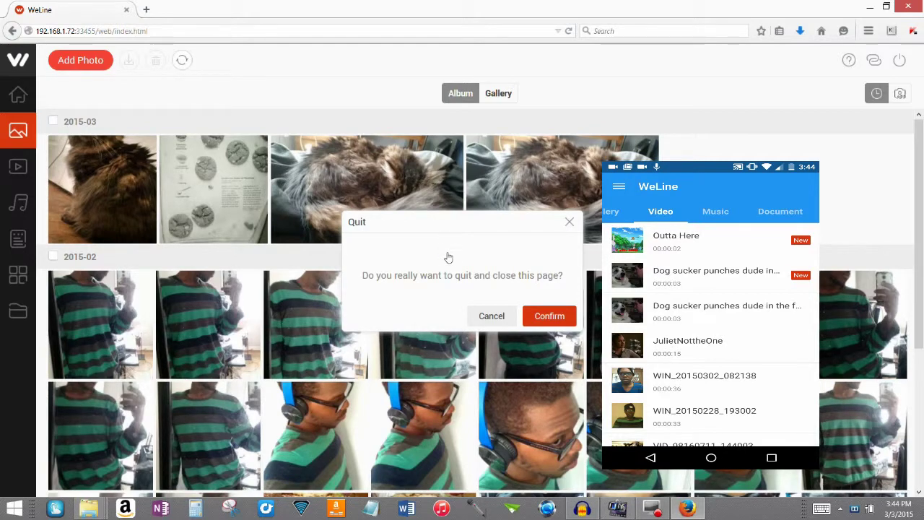
key(Return)
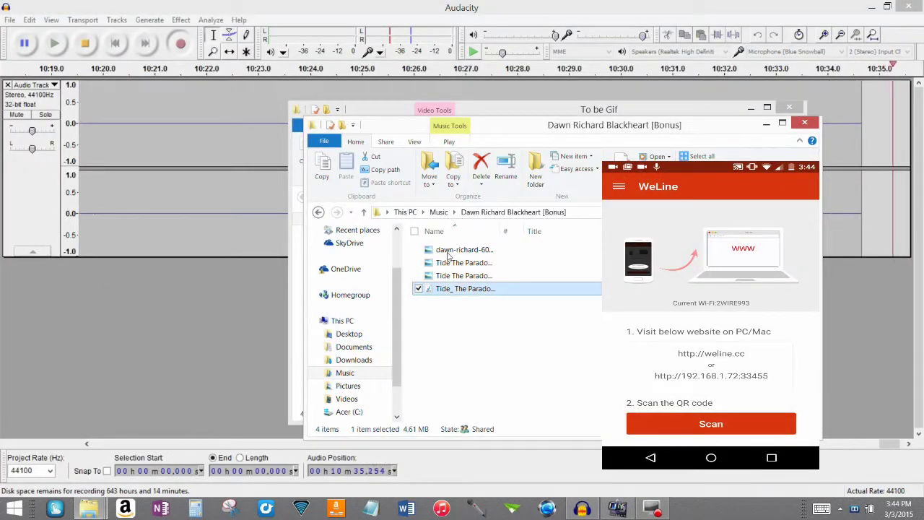